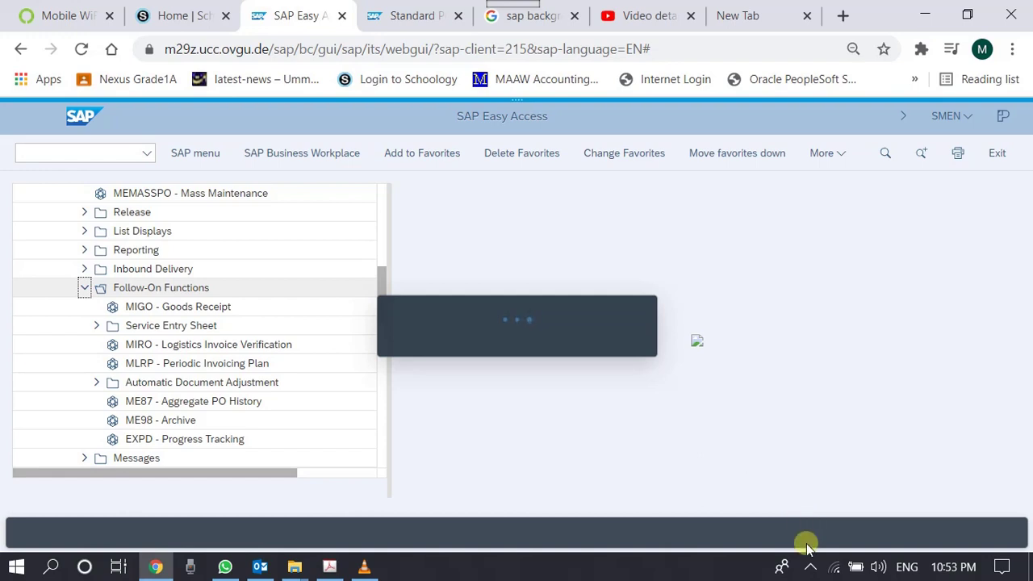
left_click(810, 567)
left_click(828, 458)
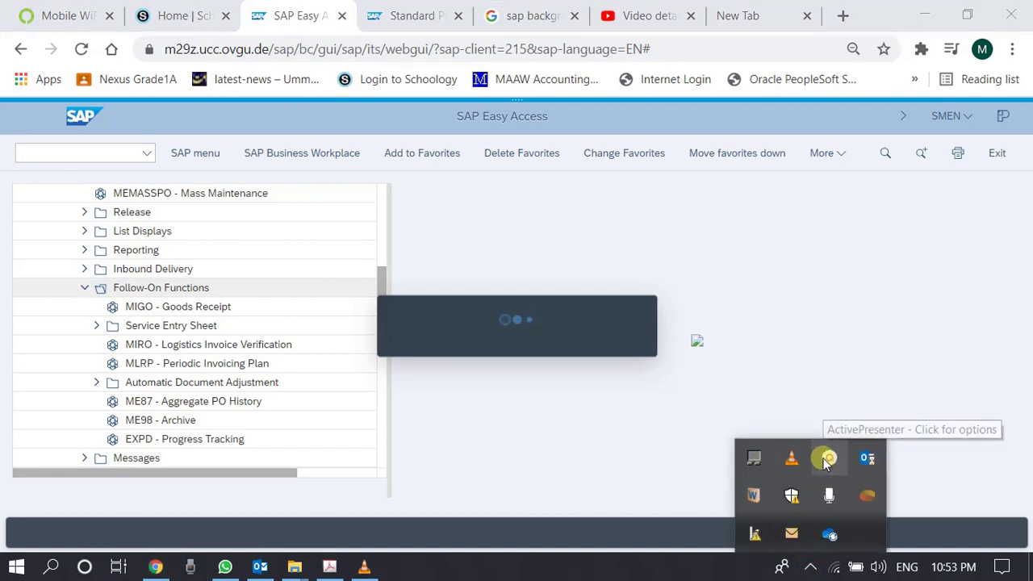
left_click(394, 431)
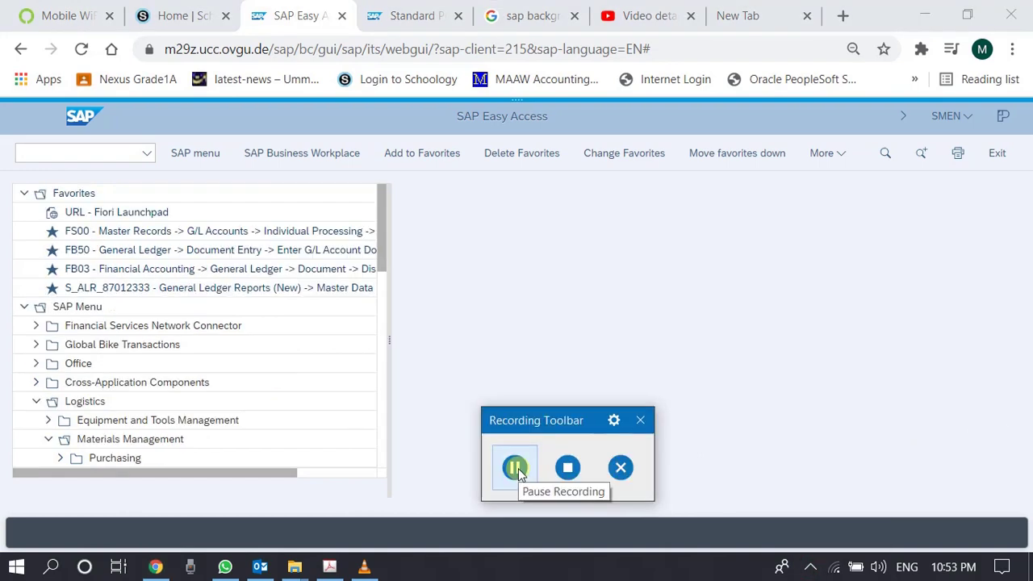
left_click(648, 419)
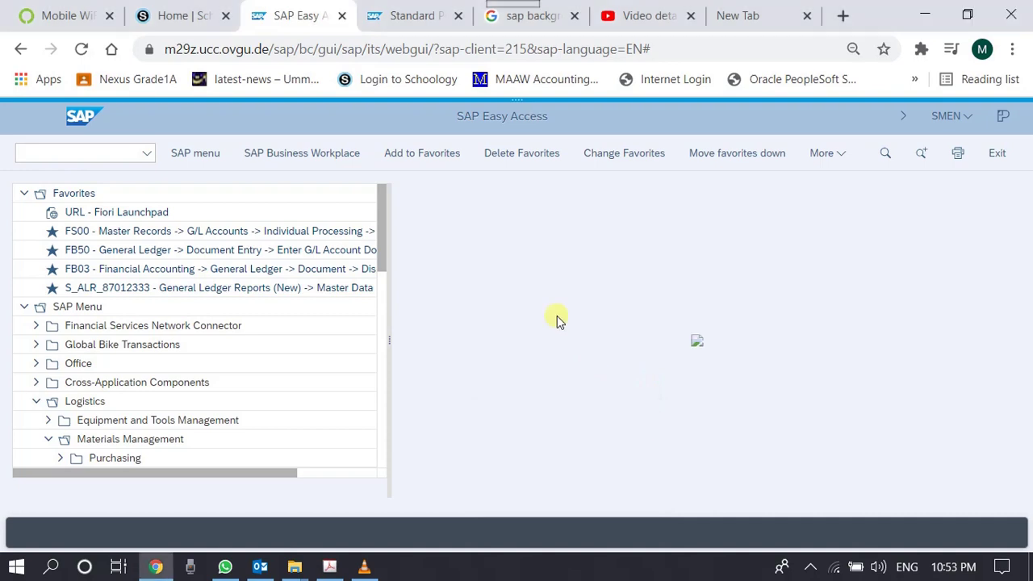
Start transaction MIRO to reach the incoming invoice entry screen
left_click(88, 152)
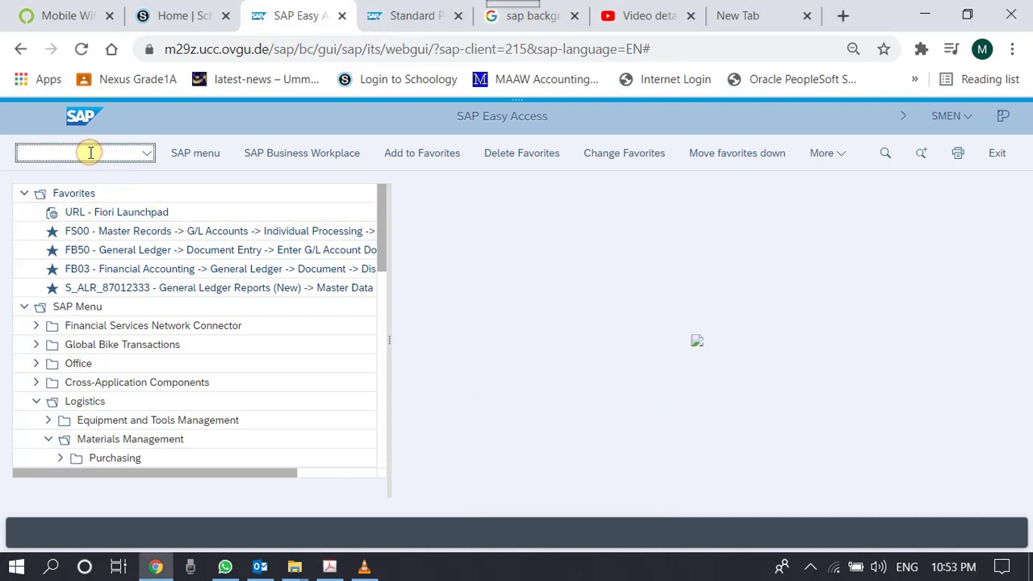
type("MIRo")
key("BackSpace")
type("O")
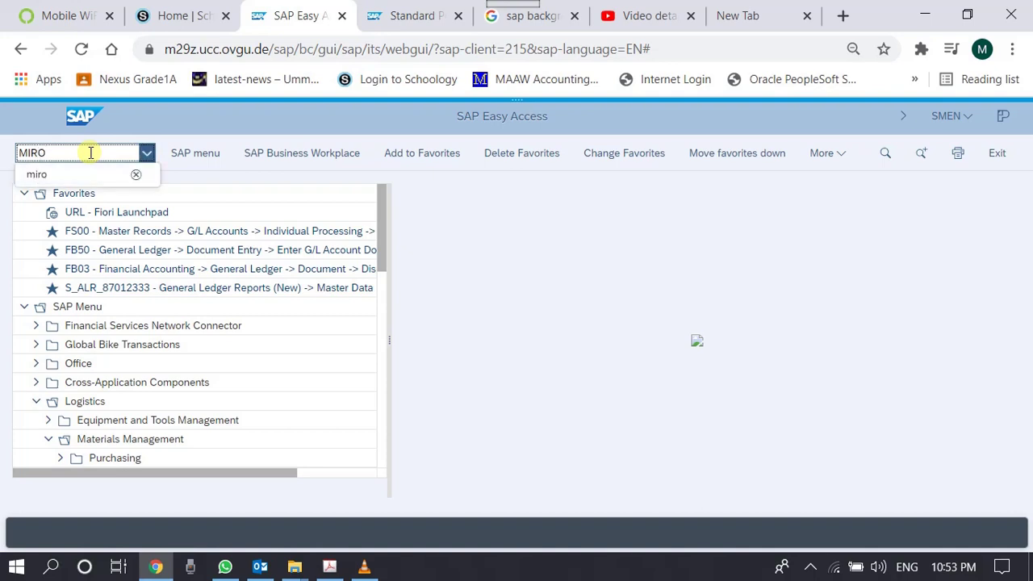
left_click(532, 305)
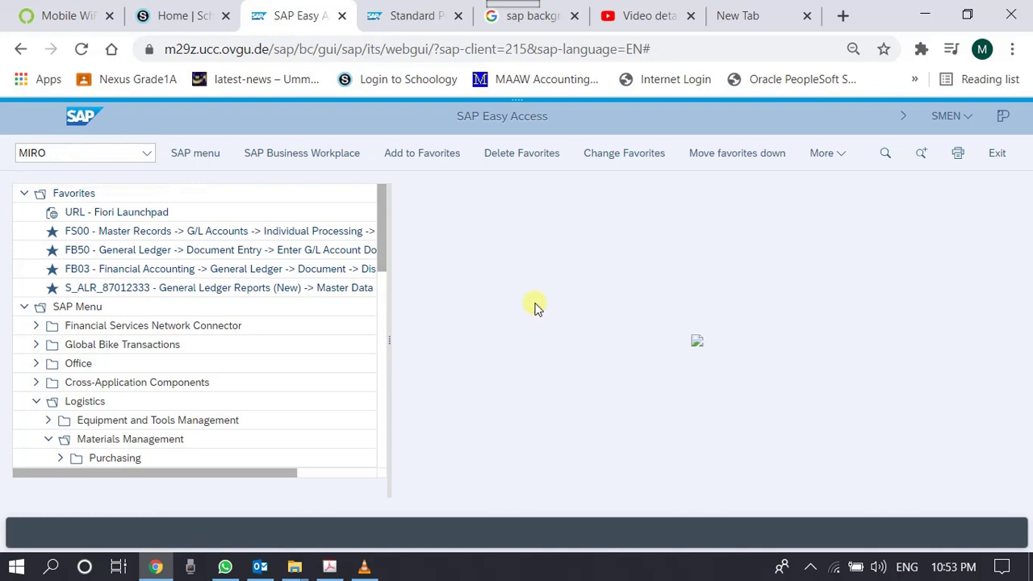
left_click(101, 155)
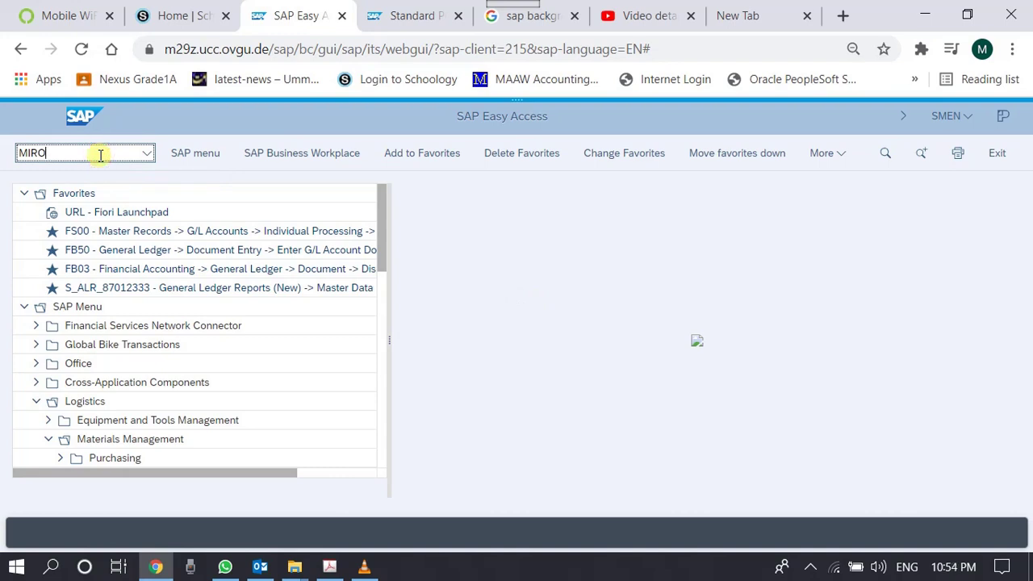
key("Return")
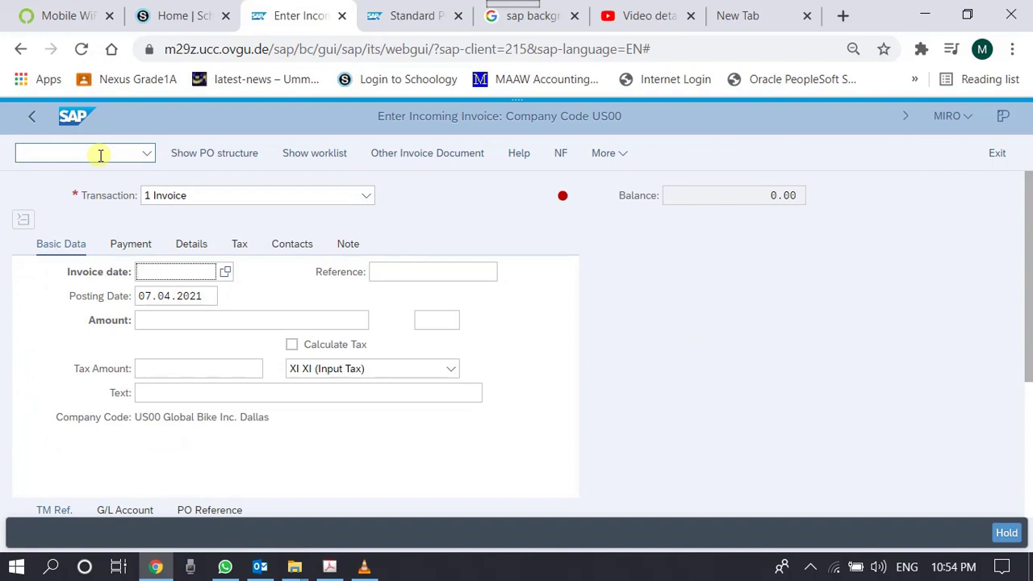
Request another invoice document from the incoming invoice screen
left_click_drag(406, 115, 517, 117)
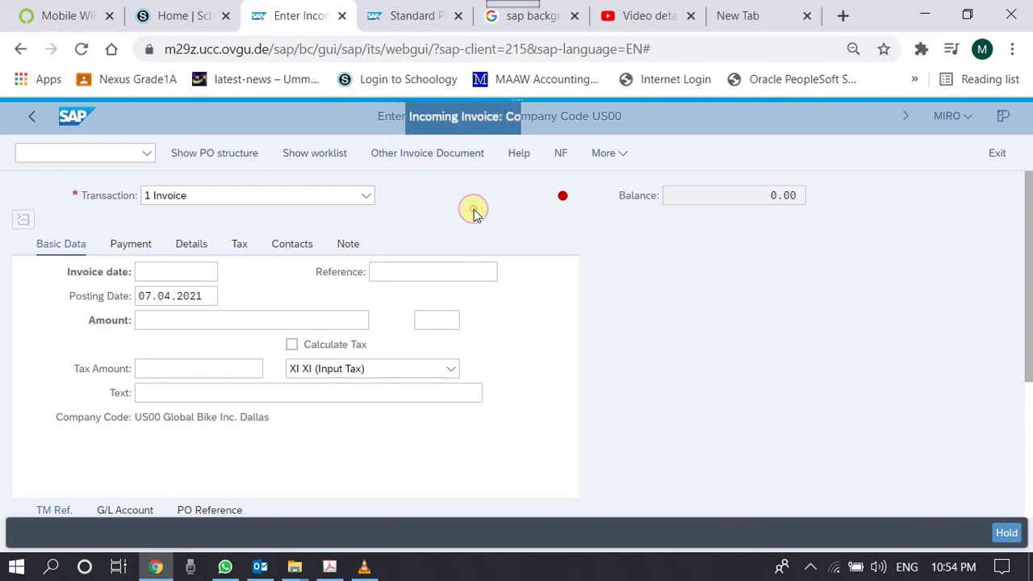
left_click(390, 129)
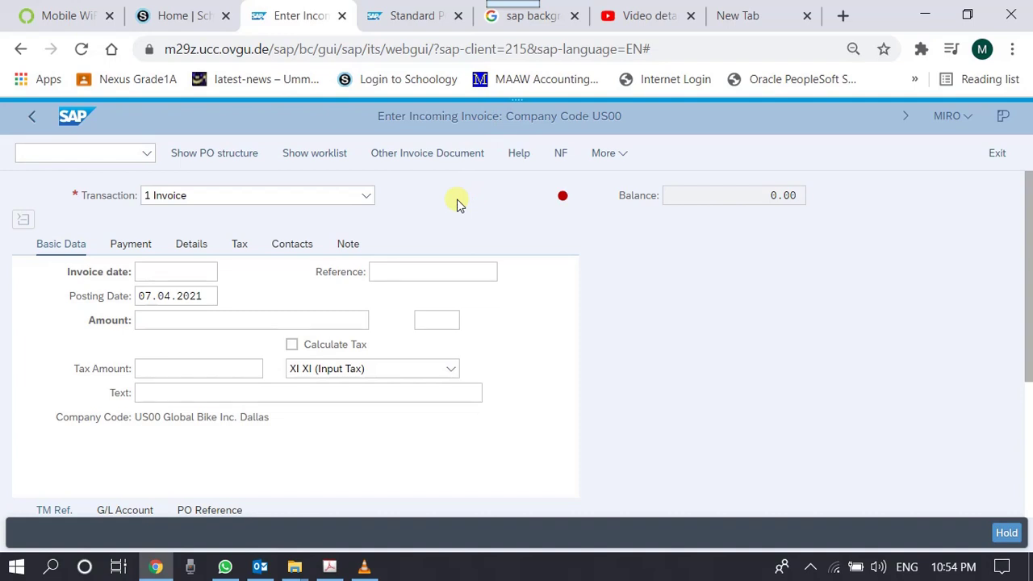
left_click(439, 155)
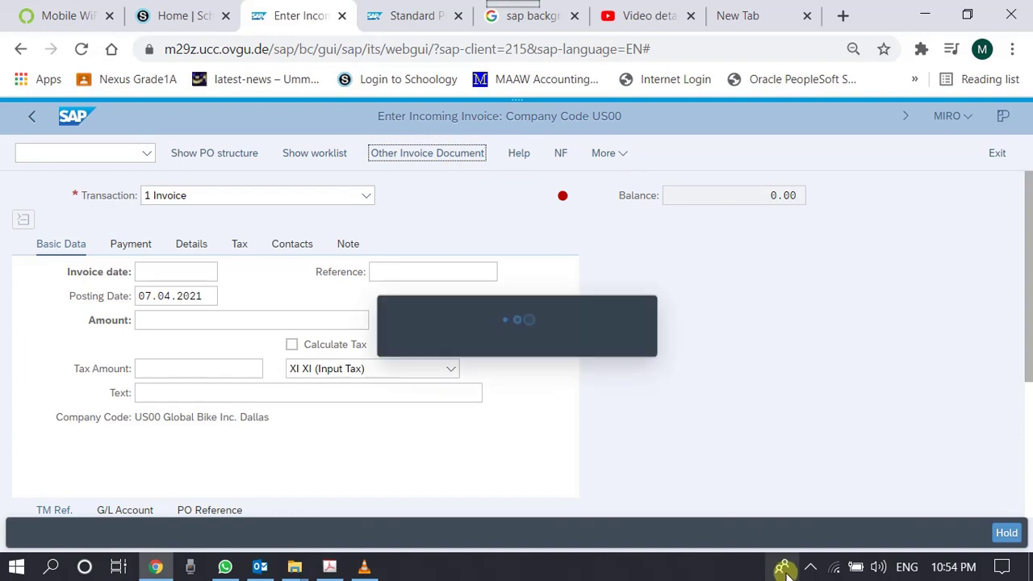
left_click(810, 567)
left_click(828, 457)
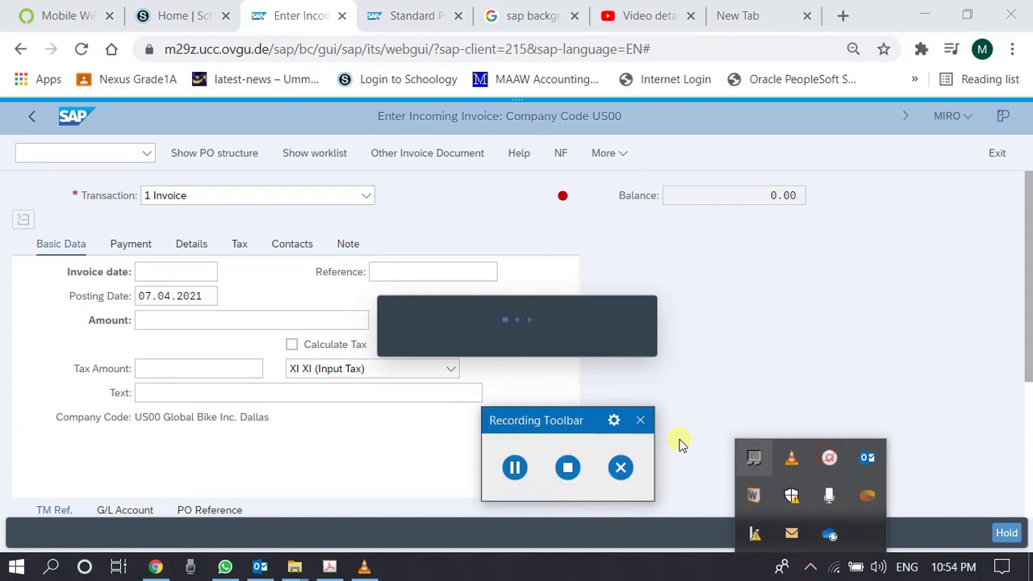
left_click_drag(562, 421, 909, 403)
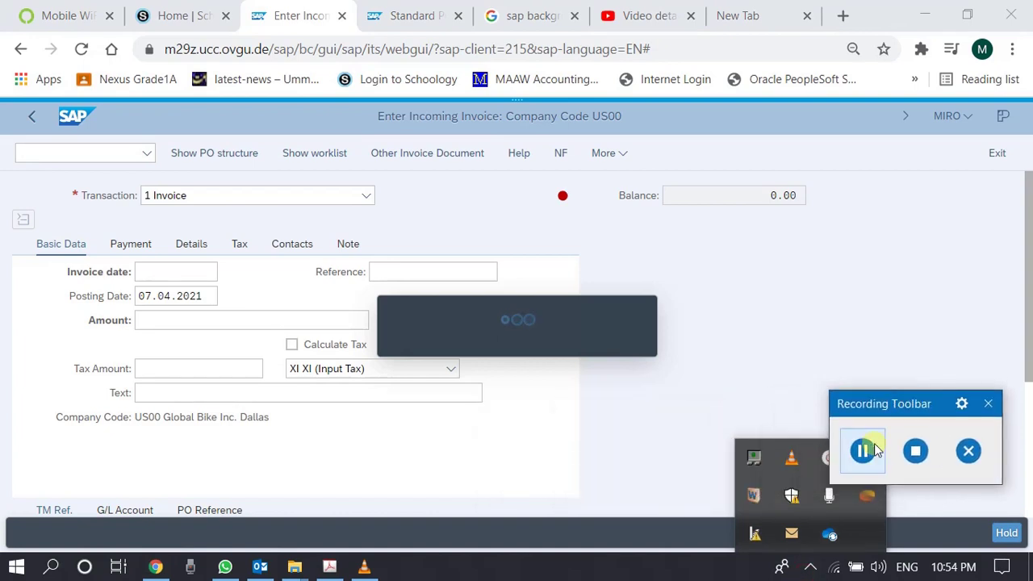
left_click(875, 450)
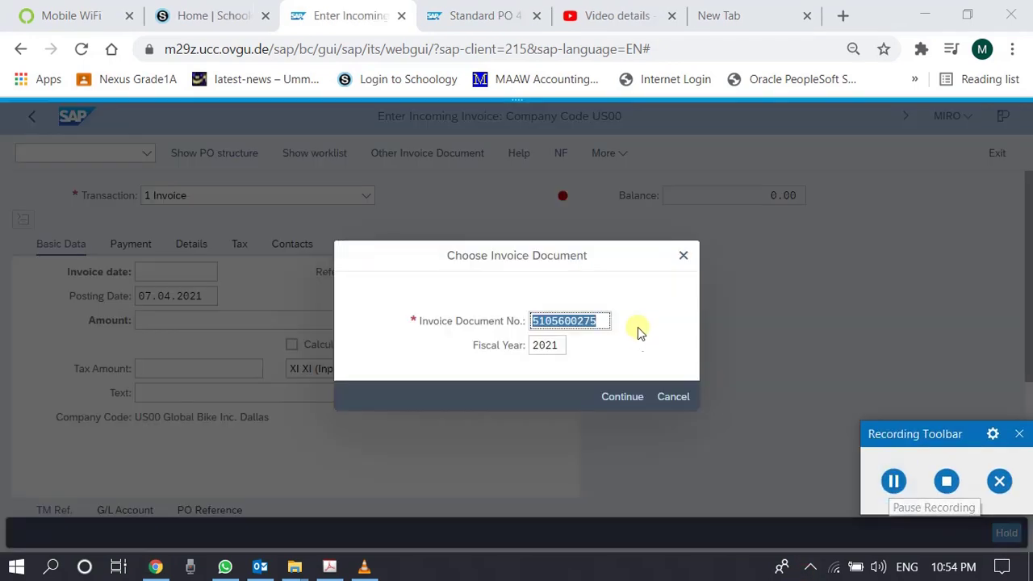
Display the invoice document with the prefilled document number and fiscal year 2021
left_click(637, 326)
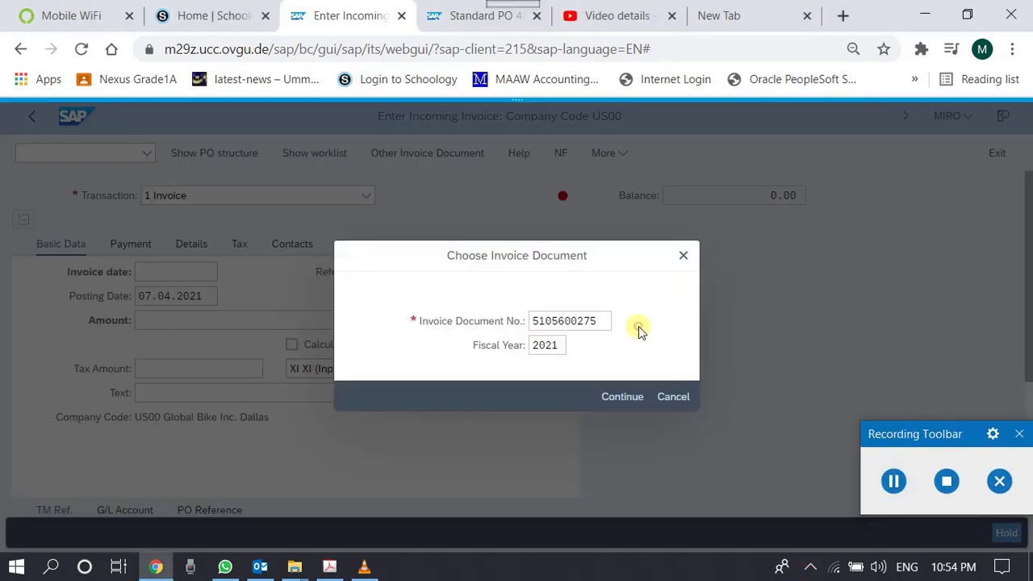
left_click(598, 322)
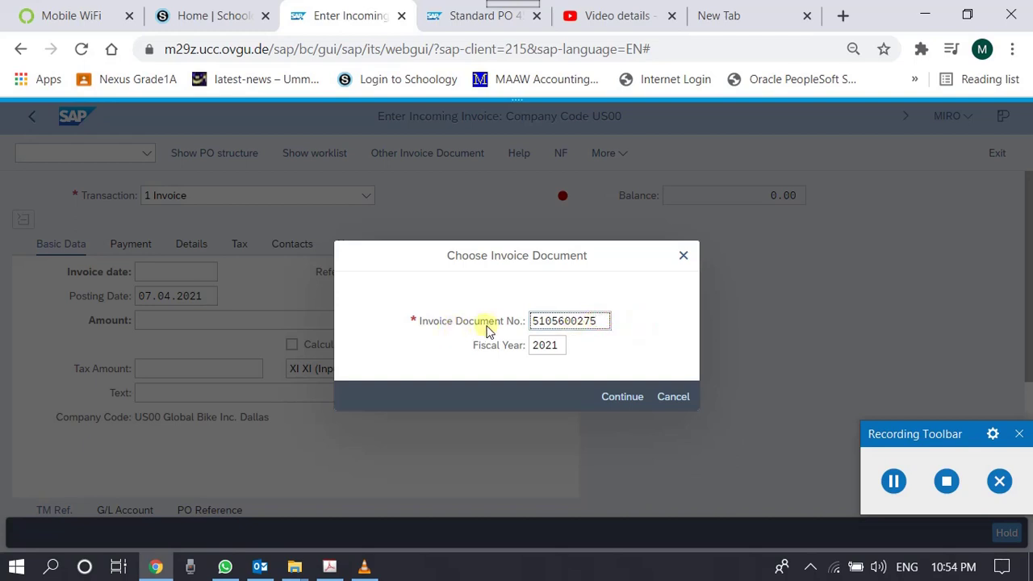
left_click(549, 347)
left_click(599, 320)
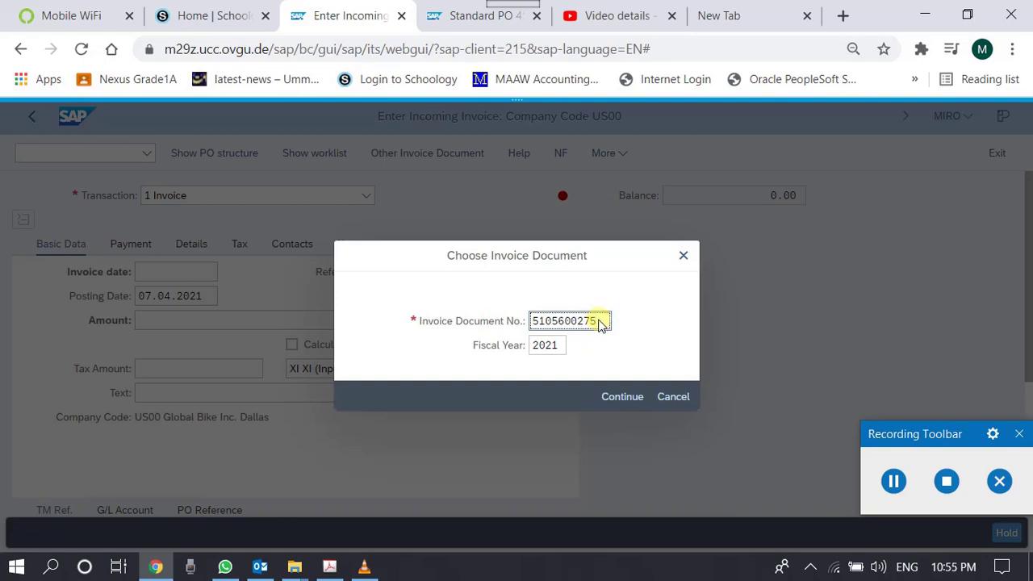
left_click_drag(599, 320, 529, 326)
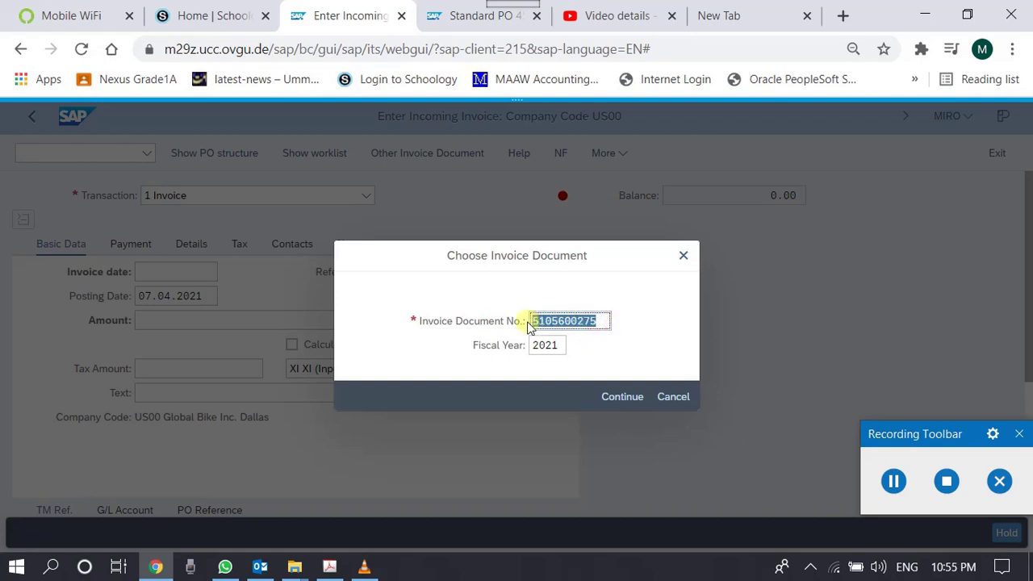
left_click(558, 349)
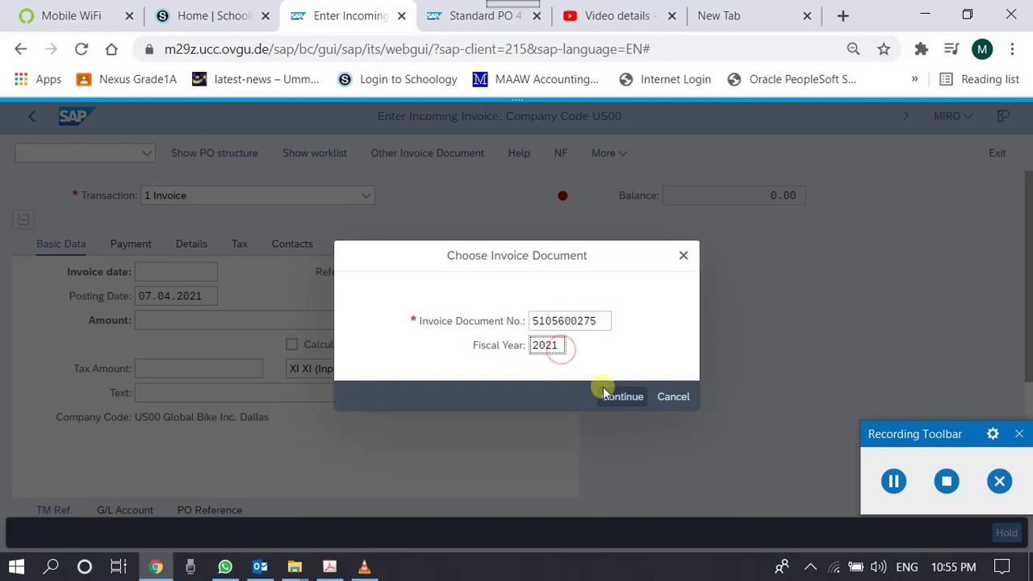
left_click(605, 321)
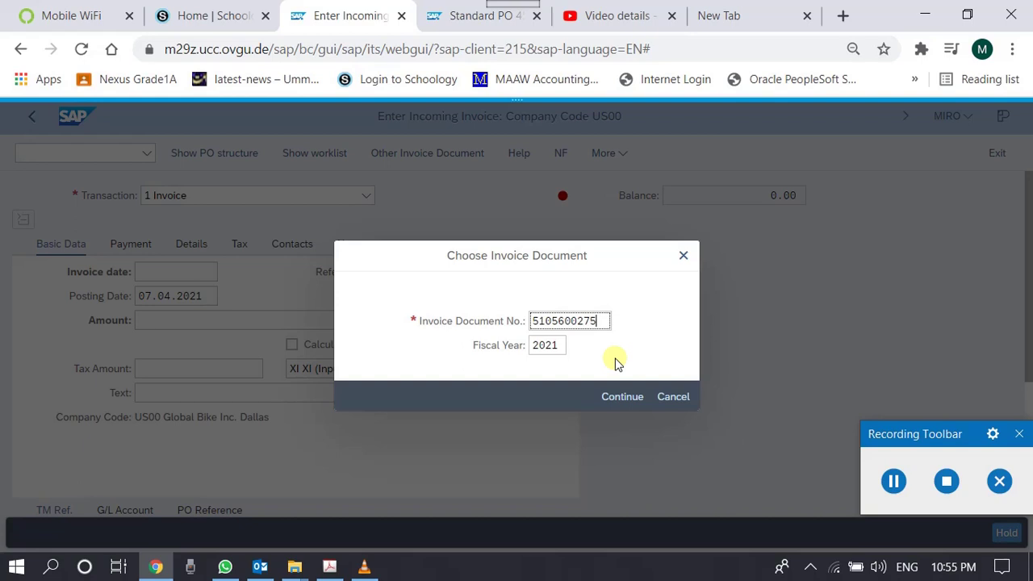
left_click(623, 397)
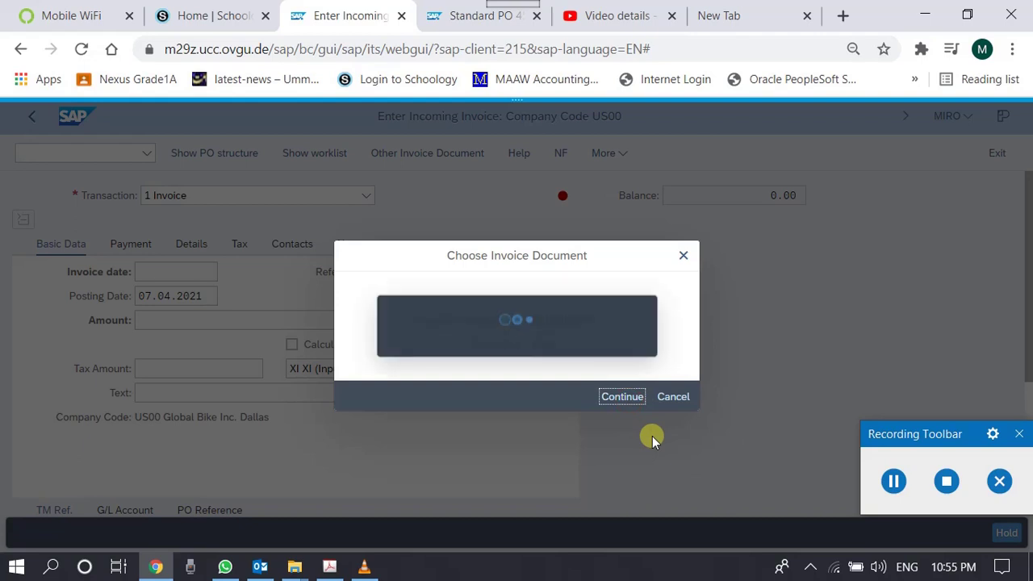
left_click(891, 481)
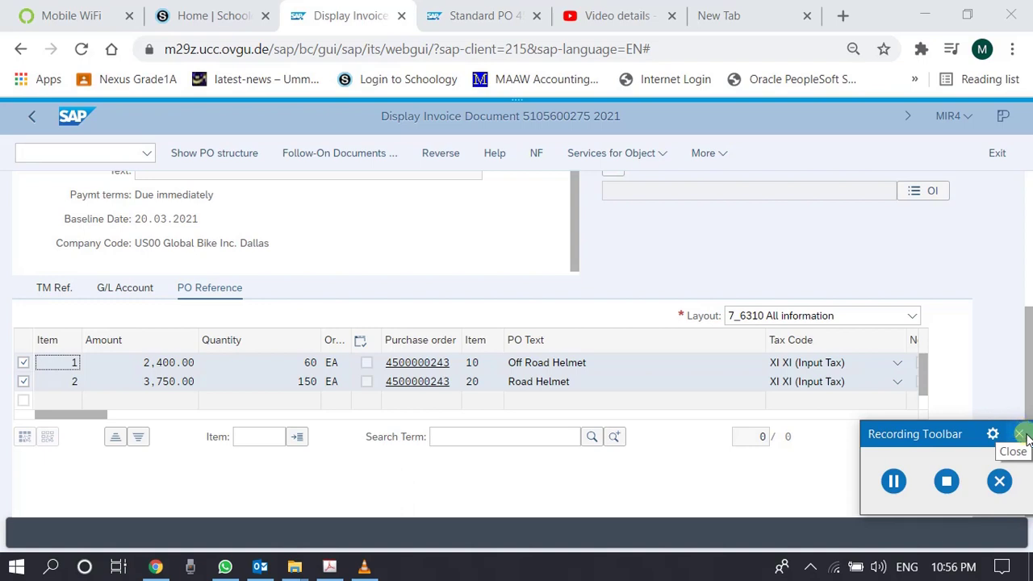
left_click(1021, 433)
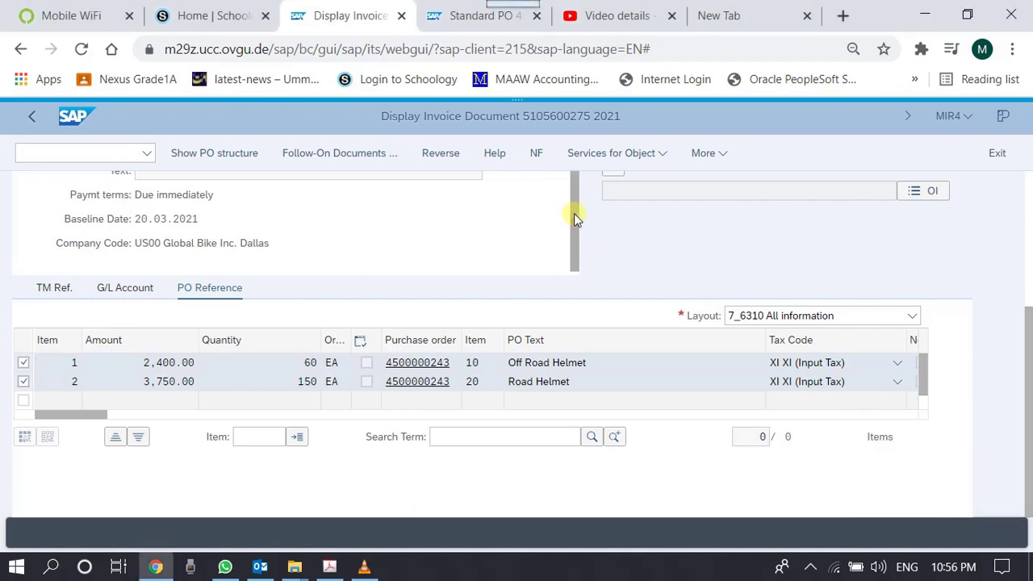
Collapse the invoice header to view the item list on its own, and expand the header again
scroll(1029, 355, "up", 3)
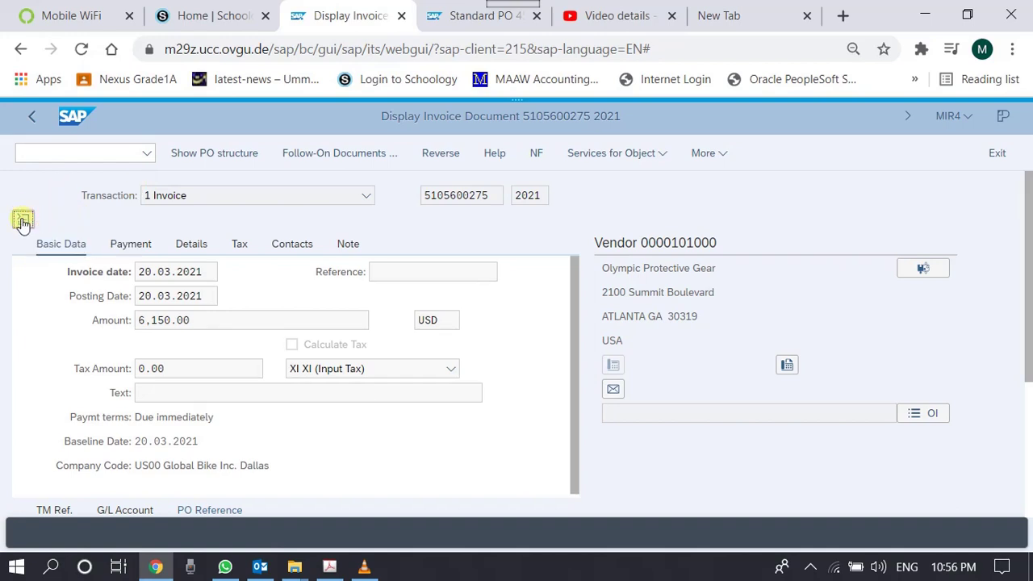
left_click(22, 220)
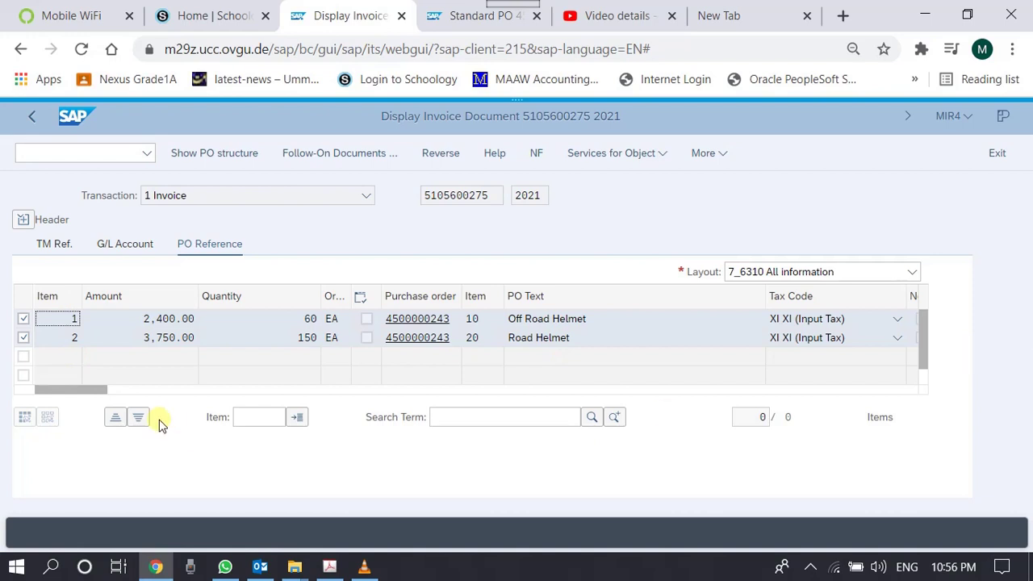
left_click(23, 220)
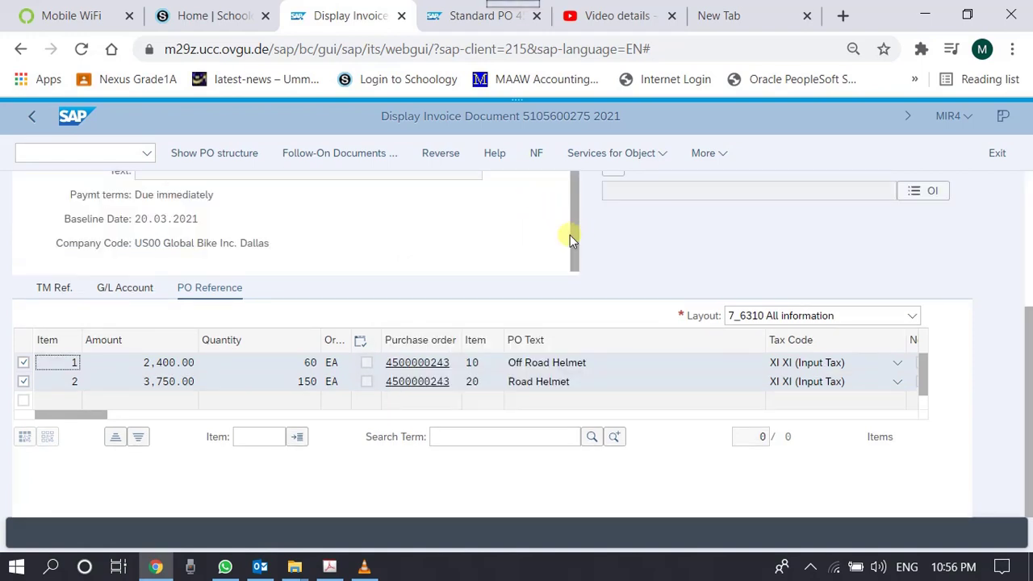
Review the invoice's basic data, including its dates, amount, vendor and company code, down to the PO reference items
left_click_drag(1028, 352, 1021, 219)
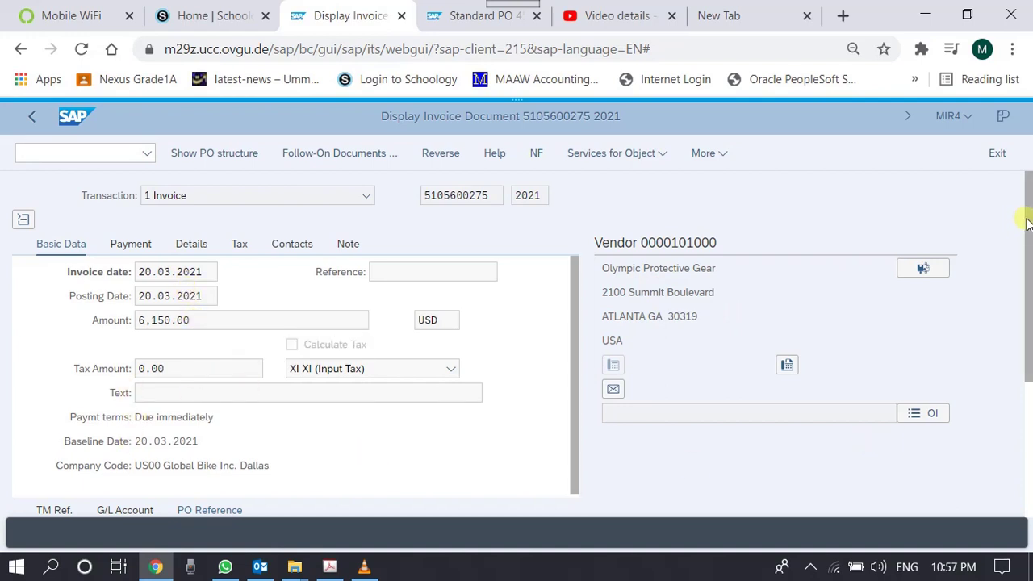
left_click_drag(1026, 219, 1030, 307)
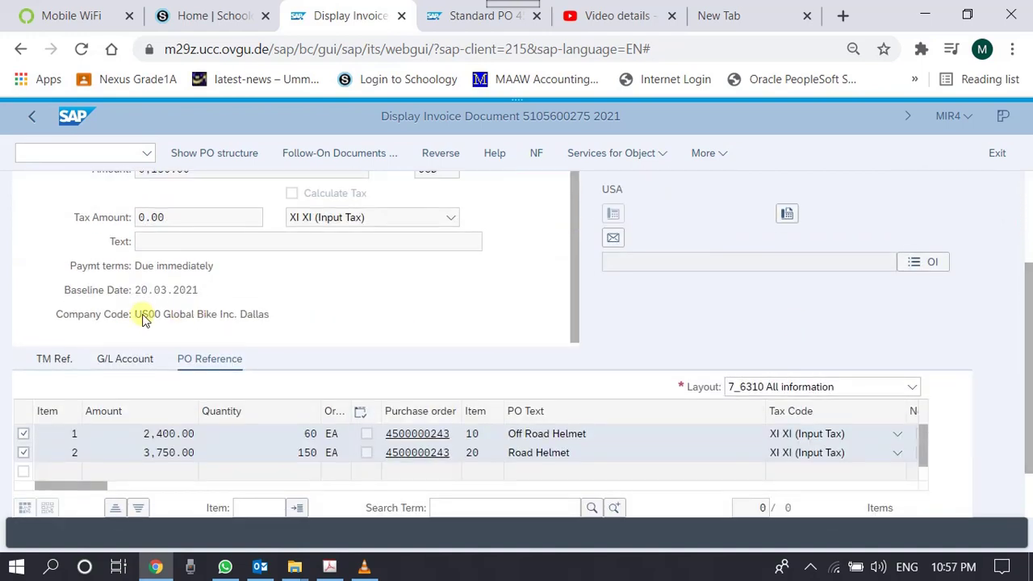
left_click_drag(135, 315, 288, 325)
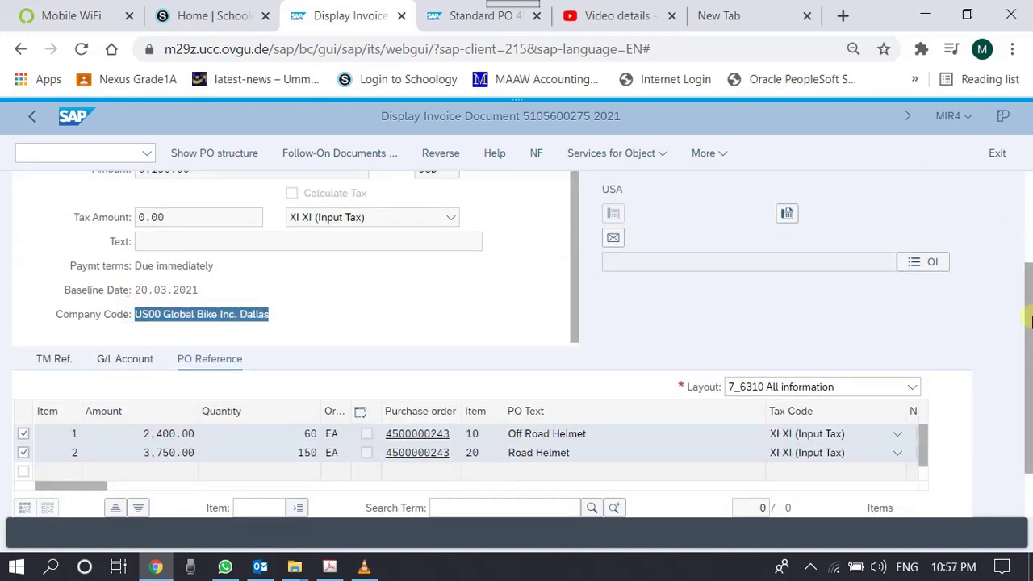
left_click_drag(1028, 319, 1026, 400)
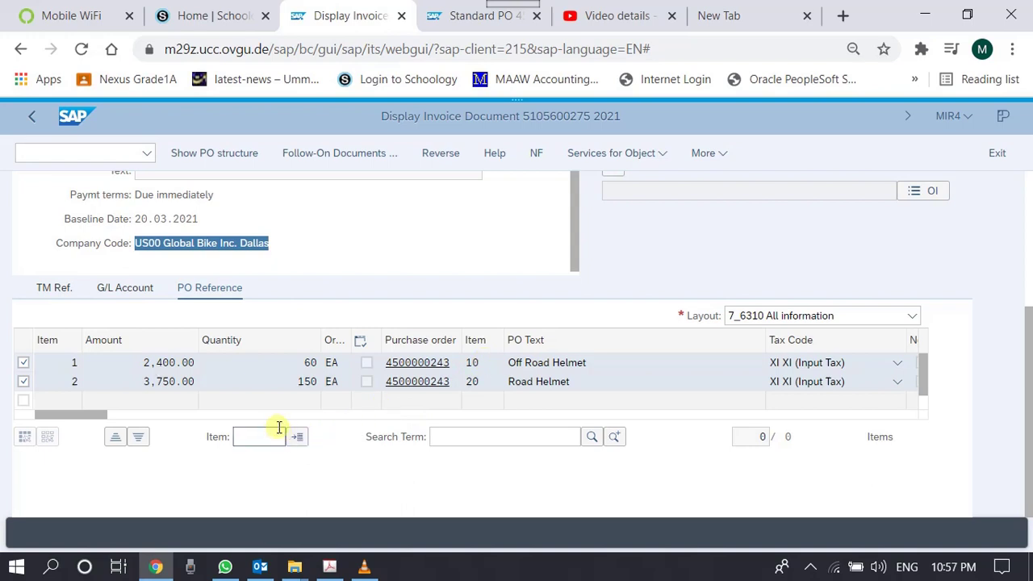
Check the material numbers of the off road helmet and road helmet items in the PO reference list
left_click_drag(99, 417, 479, 433)
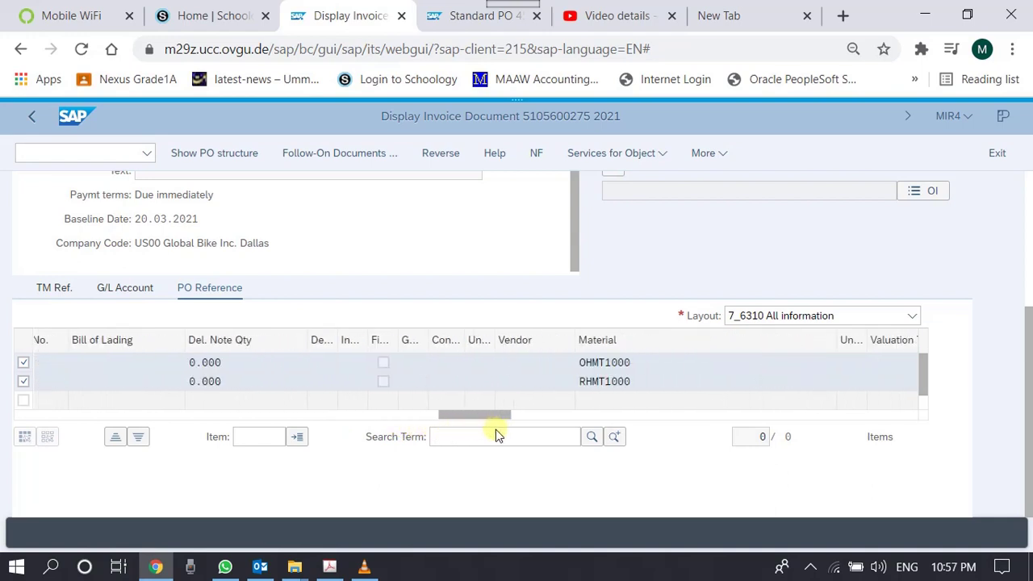
scroll(498, 433, "right", 3)
left_click(388, 367)
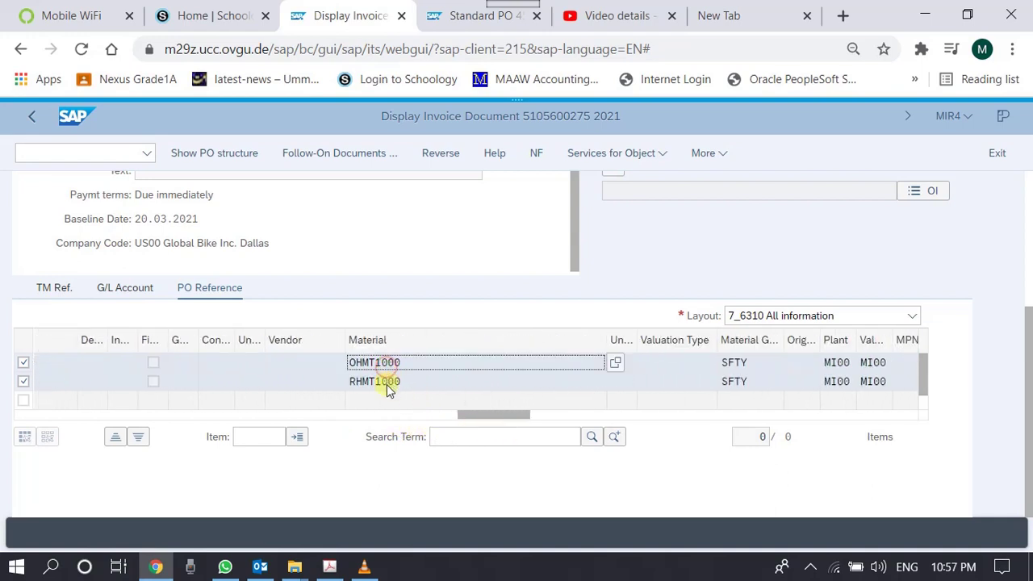
left_click(386, 383)
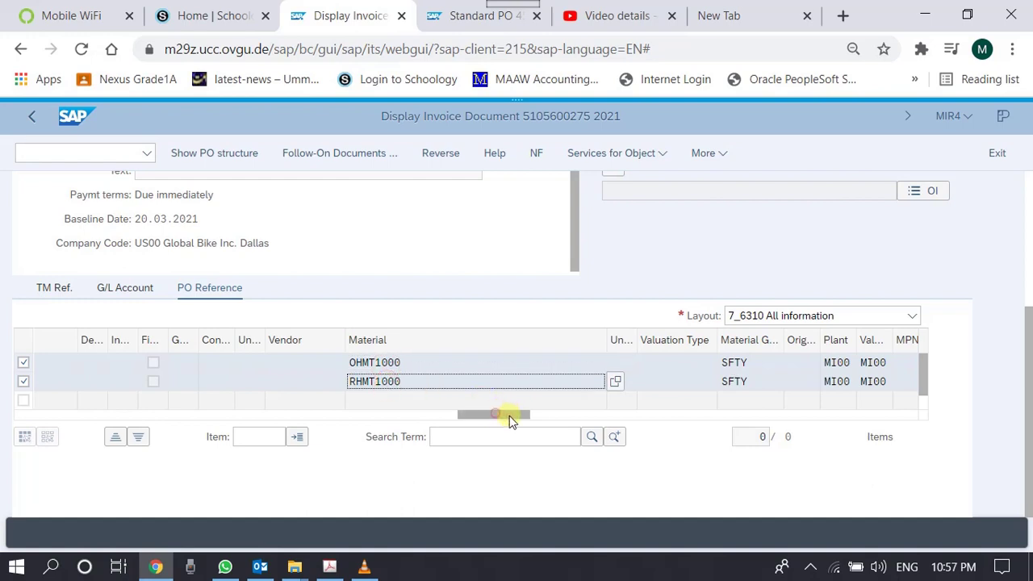
Review the amount and quantity of both helmet items in the PO reference list
left_click_drag(509, 420, 51, 406)
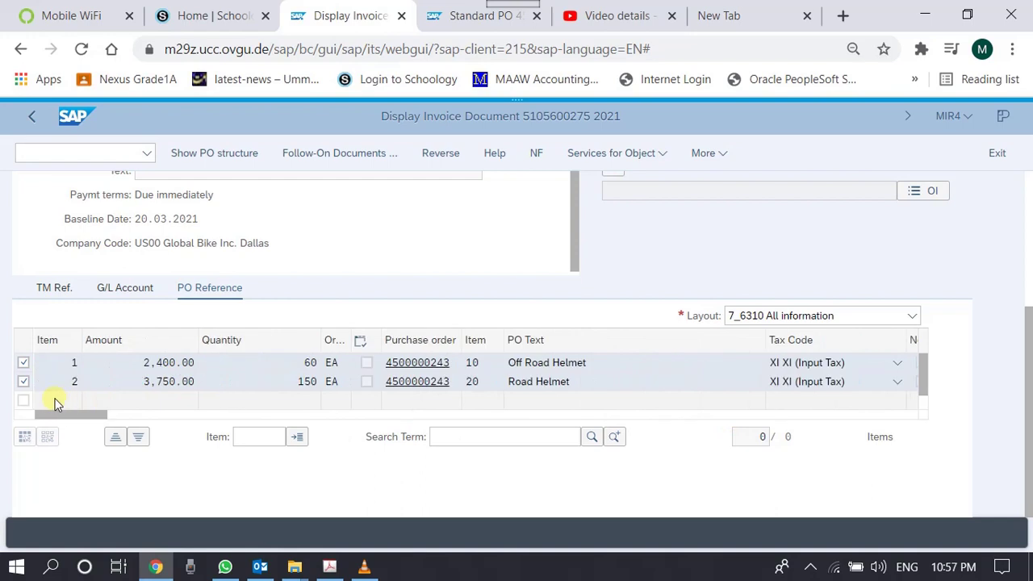
left_click(135, 365)
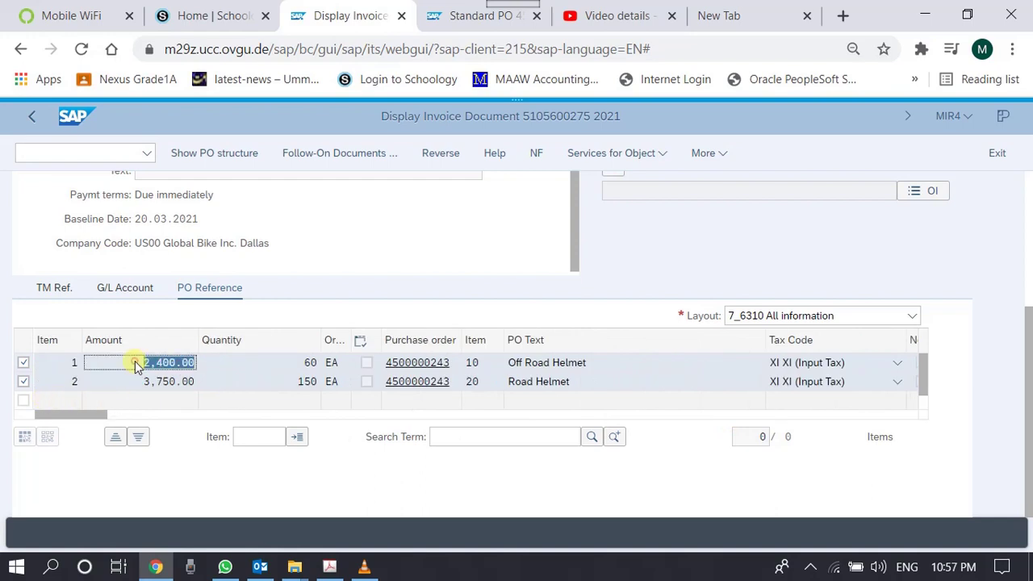
left_click(297, 363)
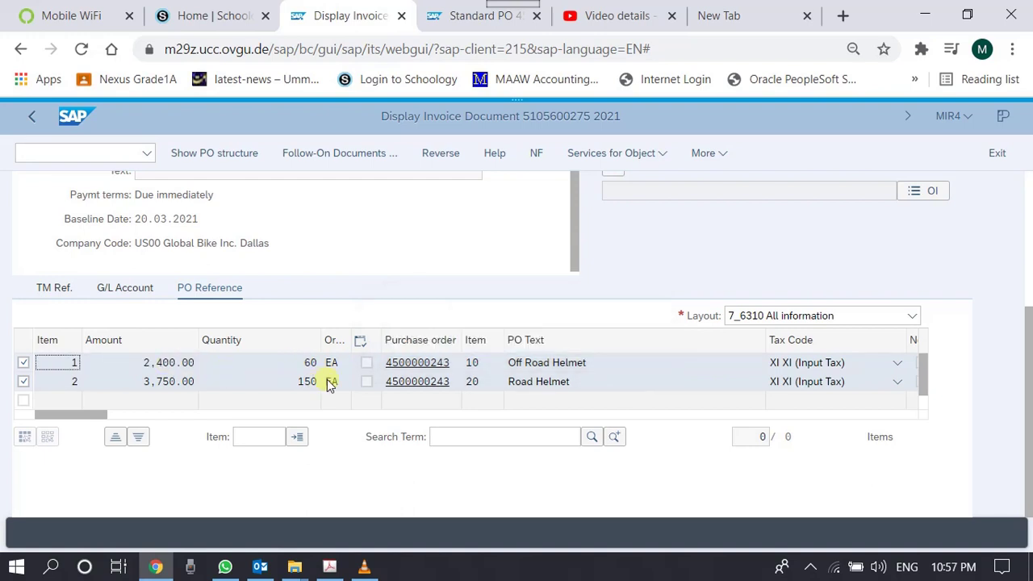
left_click(305, 384)
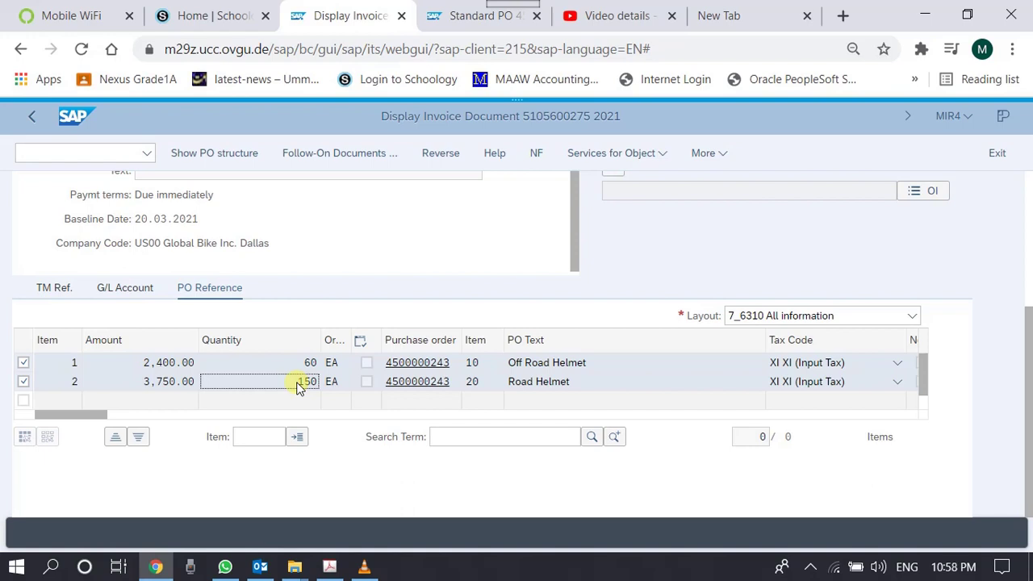
left_click(150, 381)
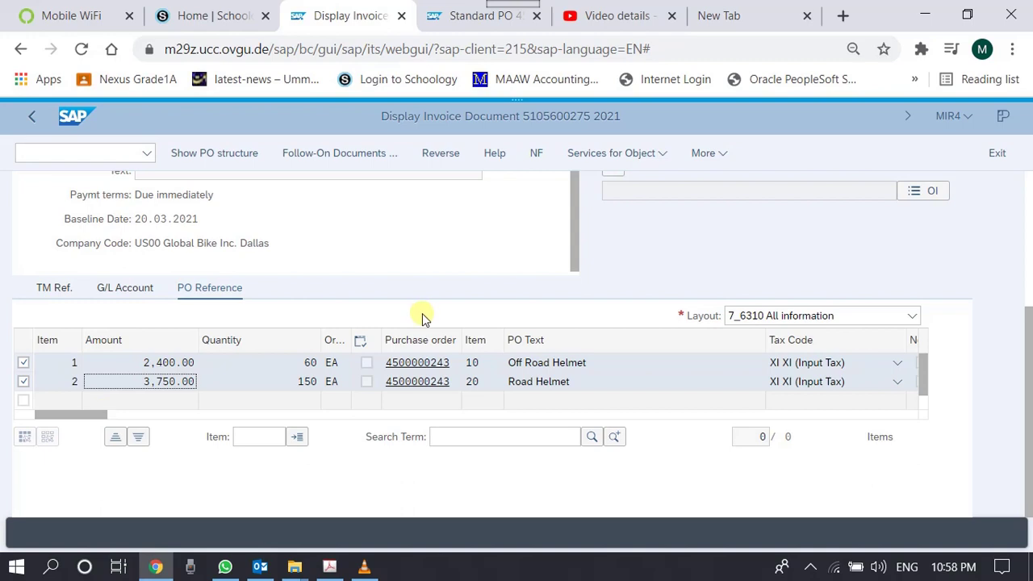
left_click(433, 363)
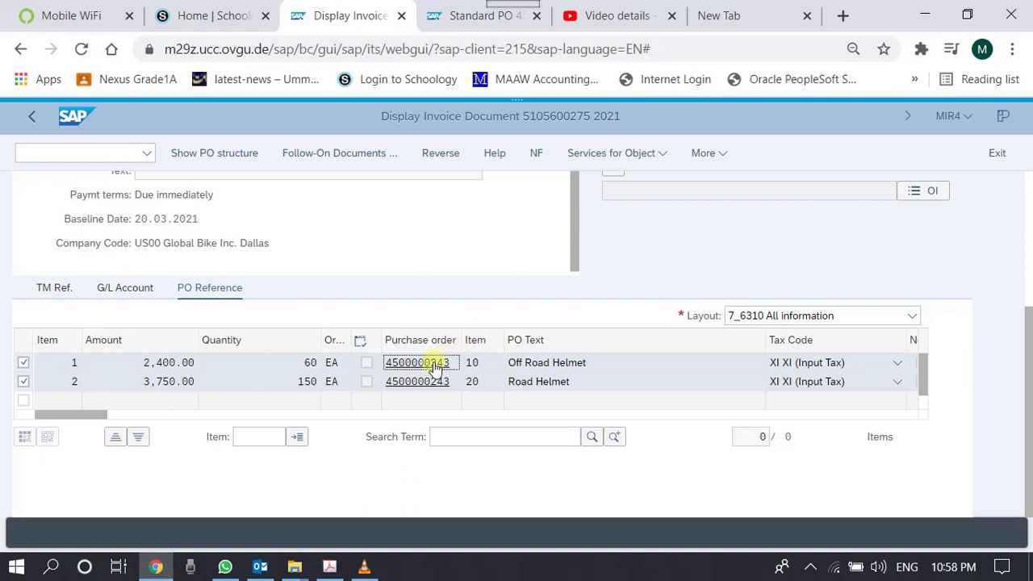
double_click(433, 363)
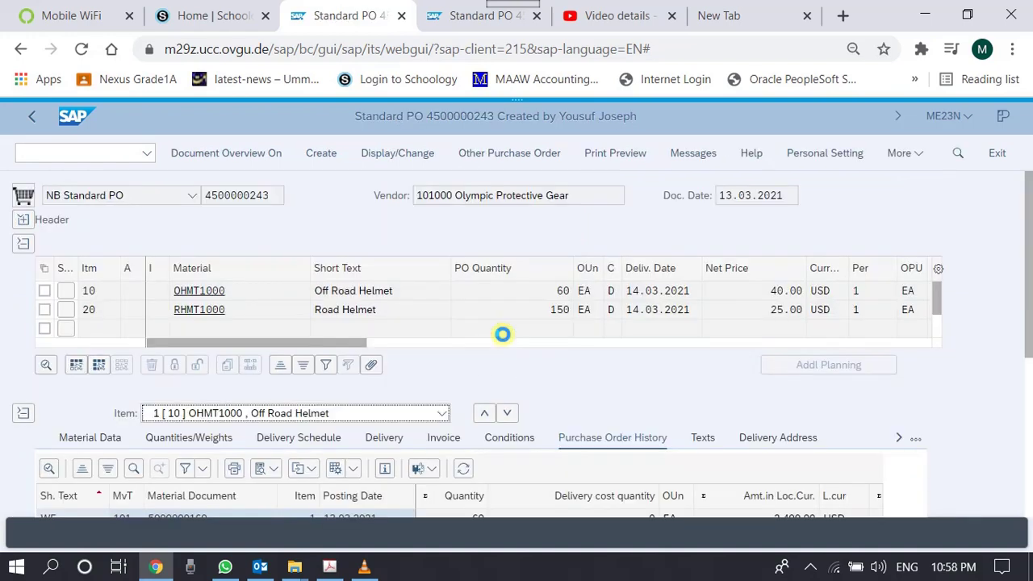
left_click_drag(1026, 195, 1030, 234)
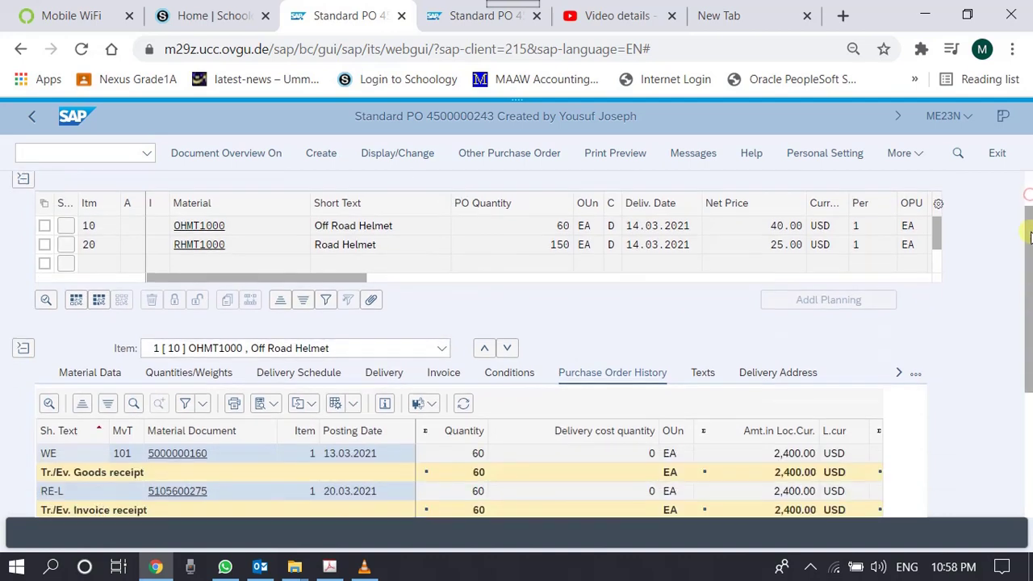
scroll(1030, 234, "down", 1)
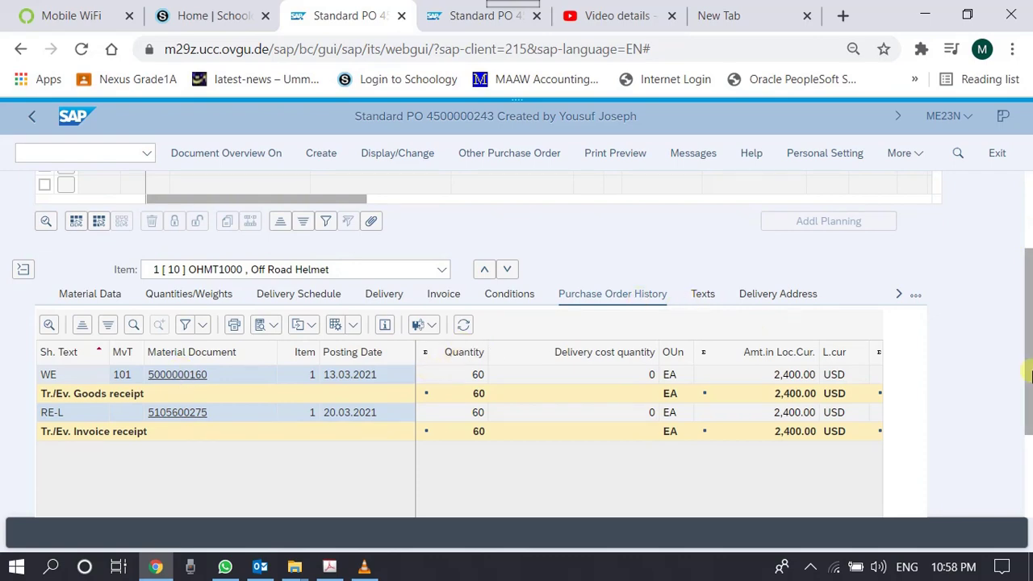
left_click_drag(1030, 367, 1029, 310)
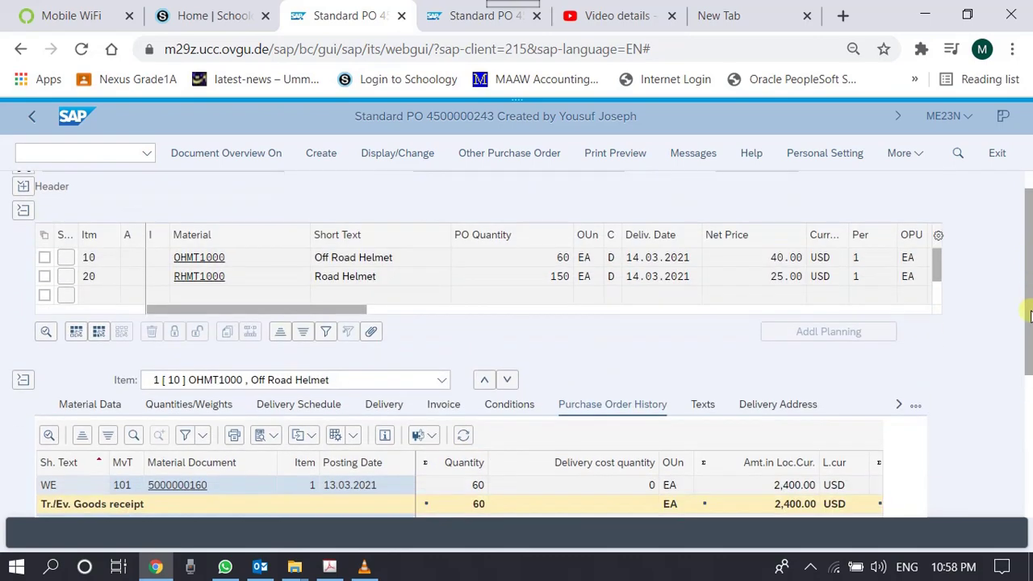
left_click(36, 116)
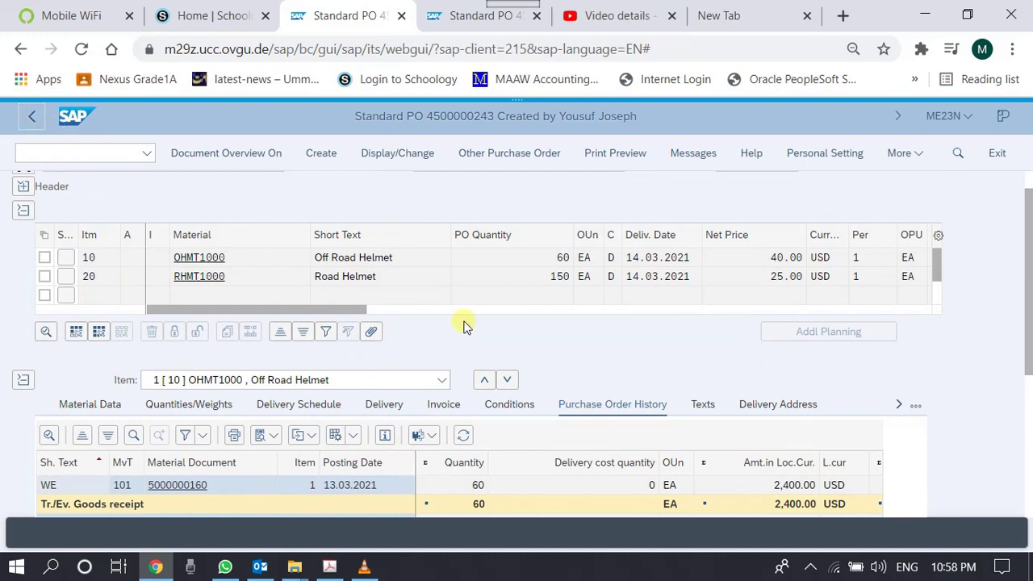
left_click(815, 565)
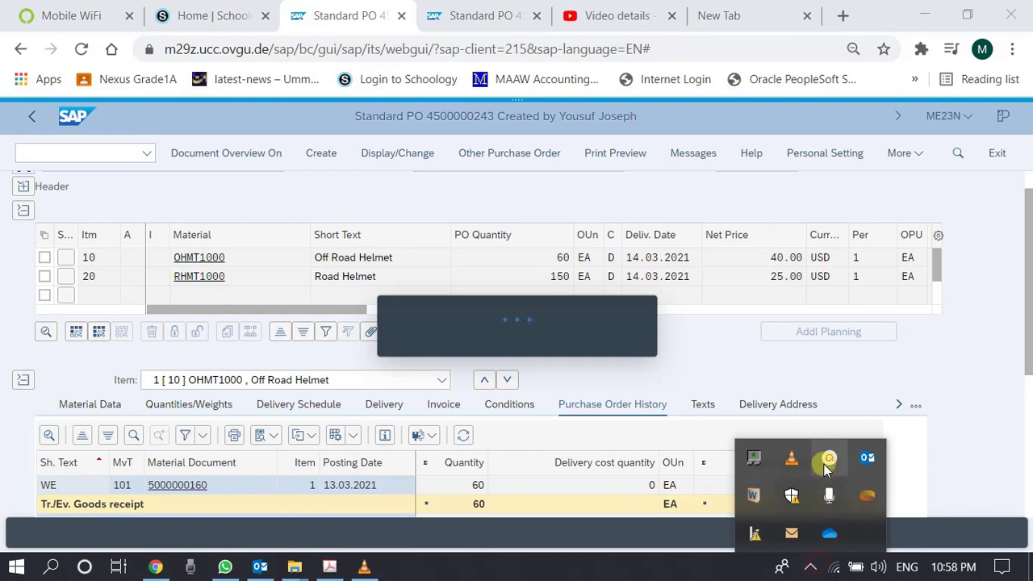
left_click(827, 459)
left_click(894, 481)
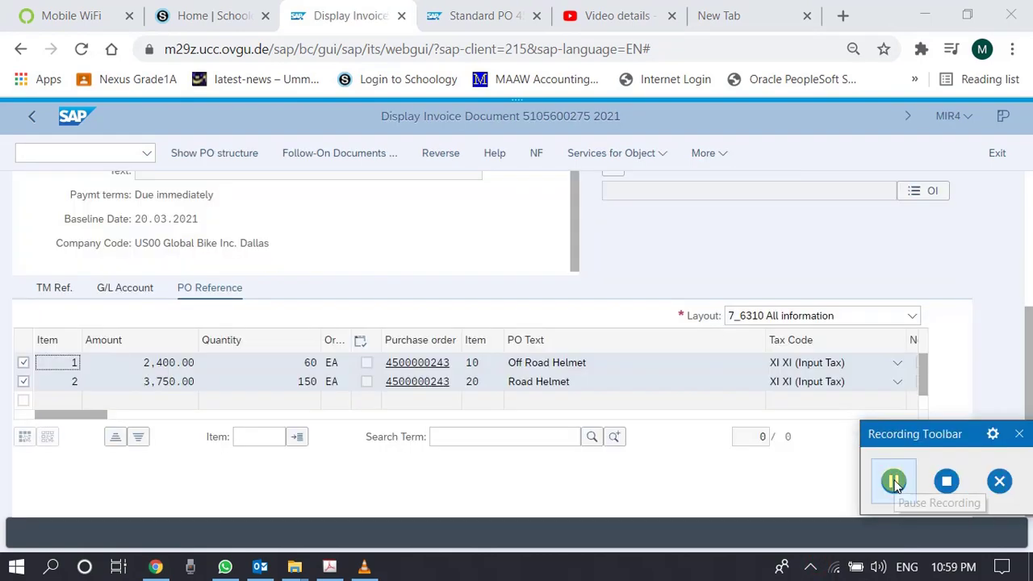
Display the invoice's follow-on accounting document to examine its vendor and GR/IR postings, and return to the invoice
left_click_drag(1028, 339, 1029, 209)
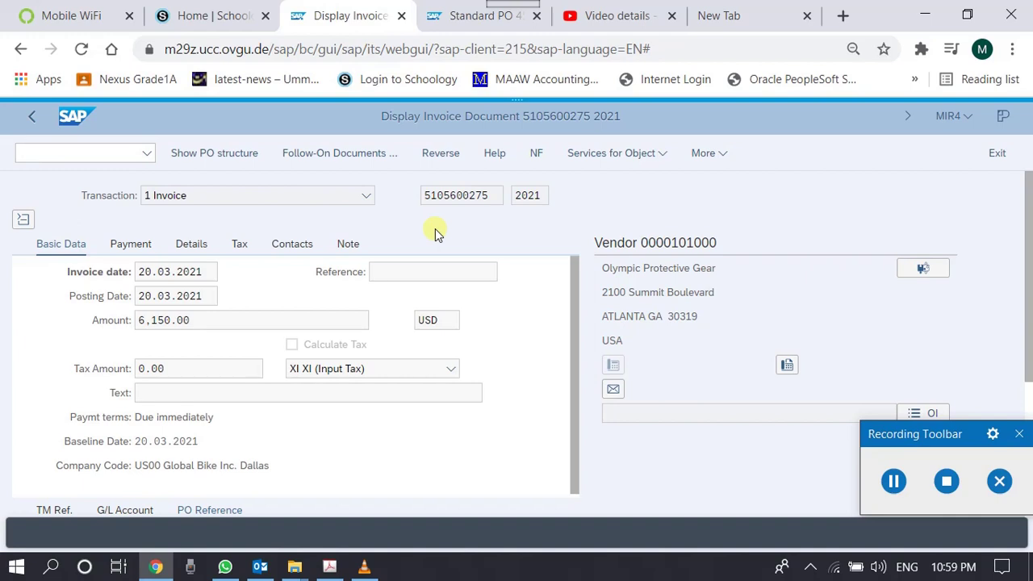
left_click(339, 154)
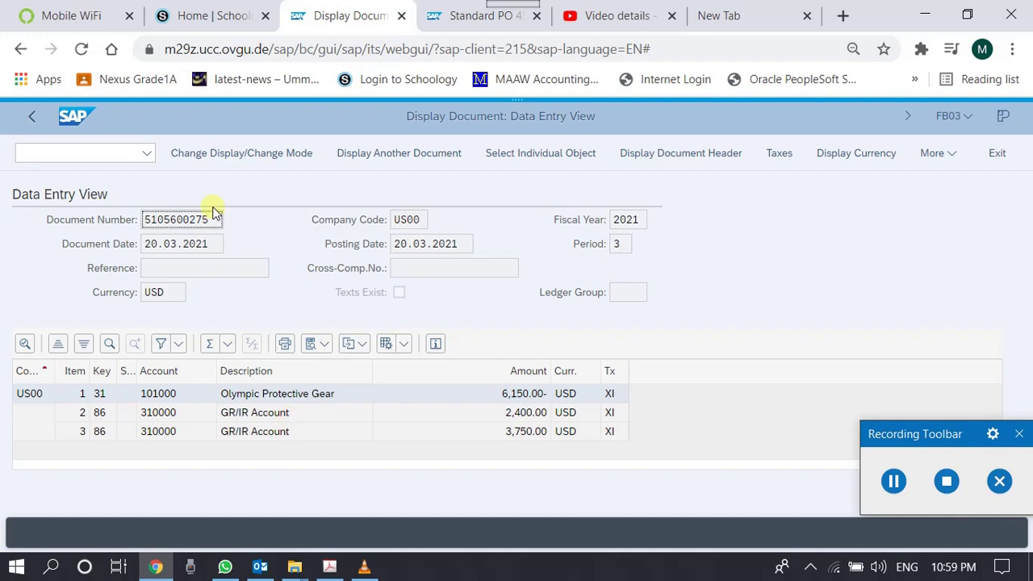
left_click(28, 117)
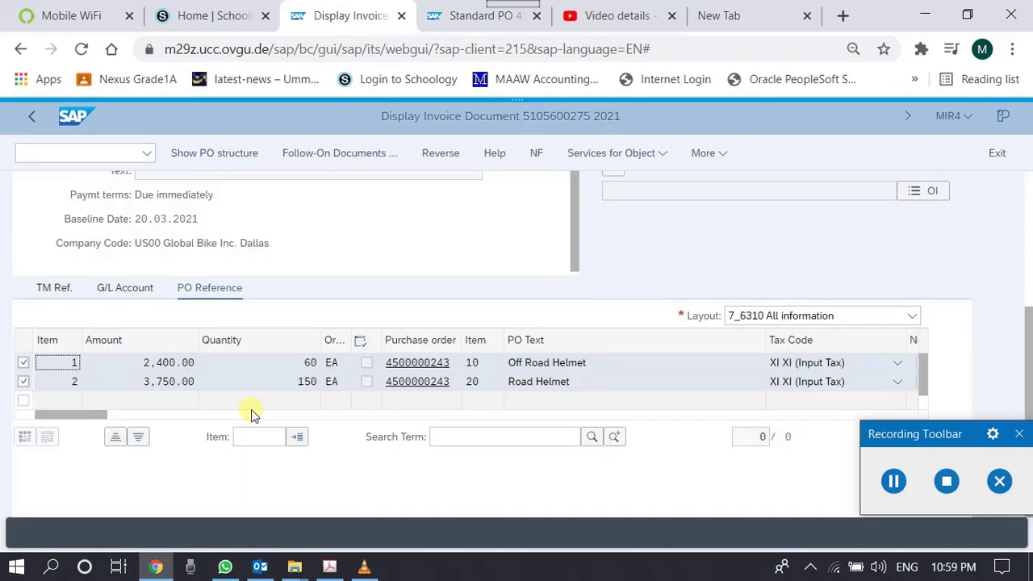
Display the vendor's open items from the invoice header, examine the line items down to the account total, and return to the invoice
left_click_drag(1031, 350, 1031, 244)
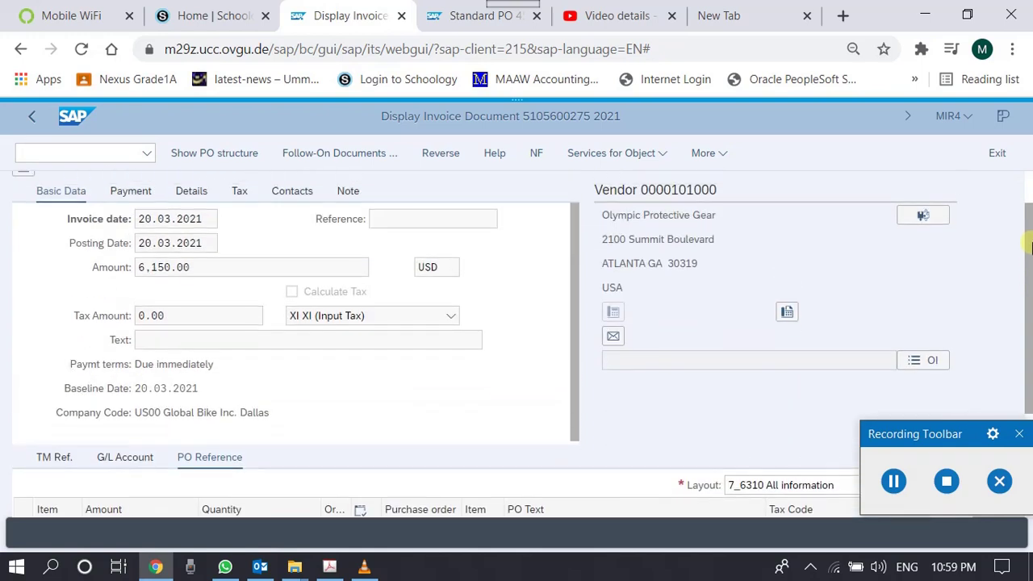
left_click(931, 365)
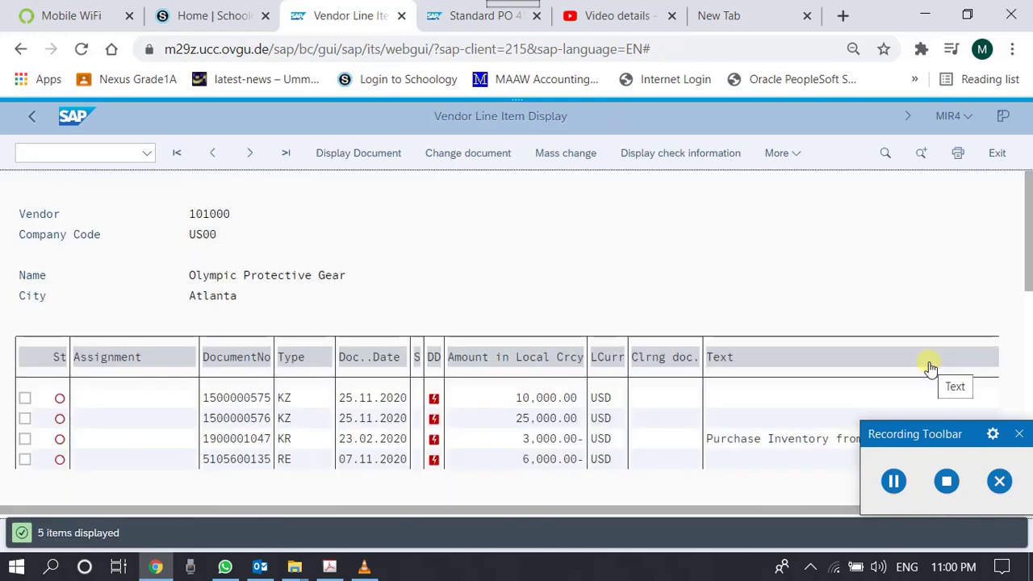
left_click_drag(1030, 234, 1030, 319)
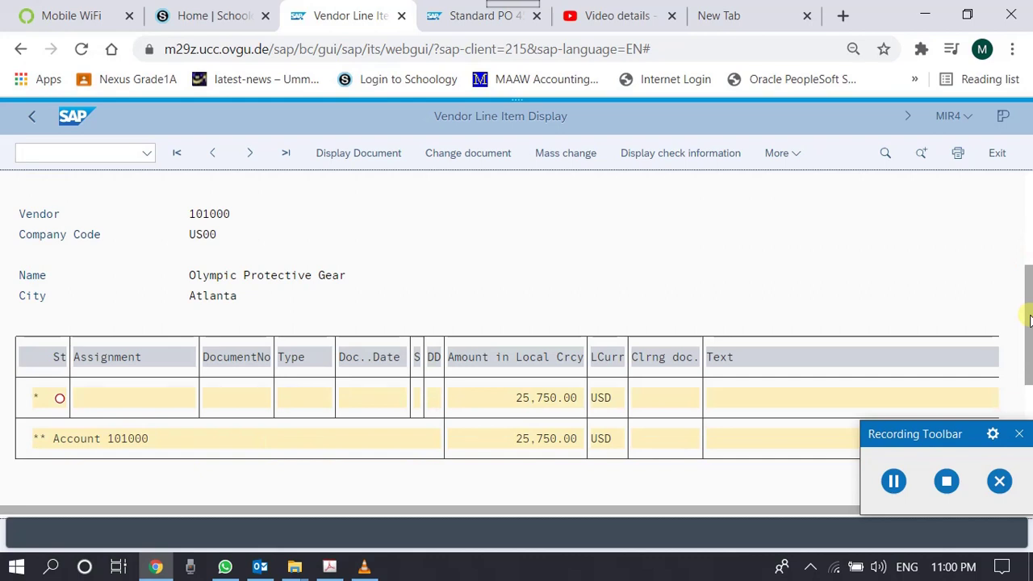
left_click_drag(1029, 320, 1030, 228)
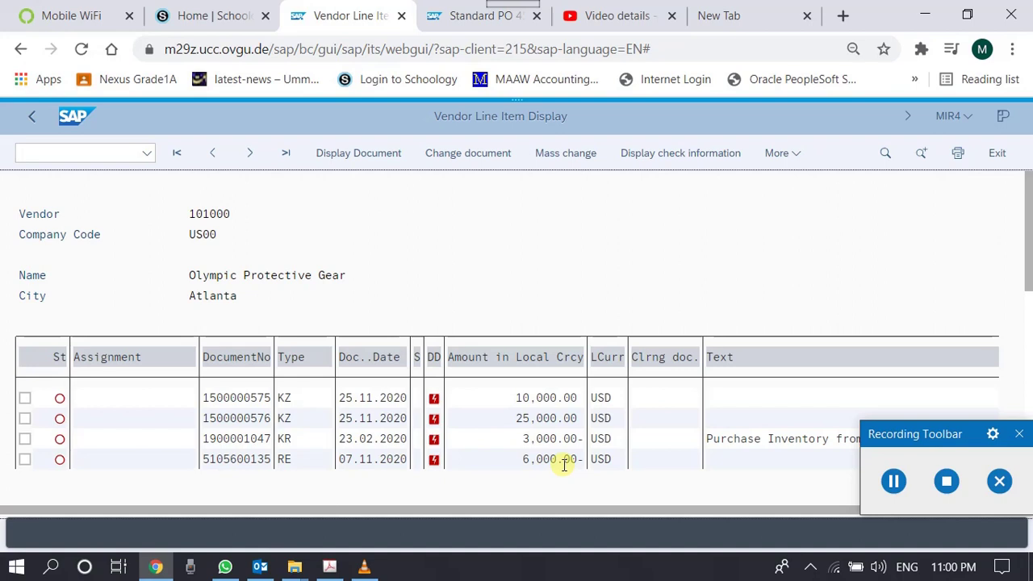
left_click(32, 116)
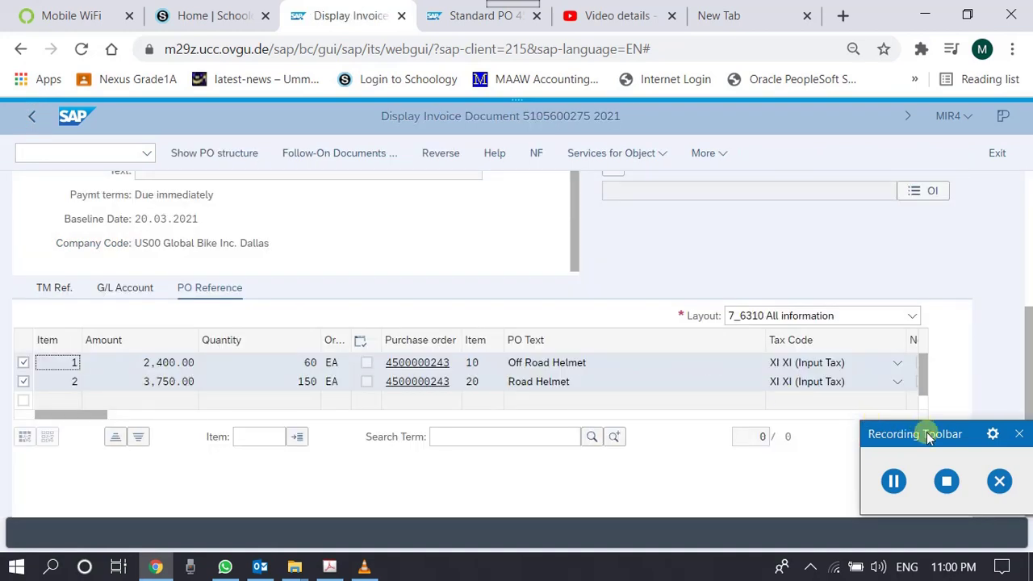
left_click_drag(927, 435, 707, 428)
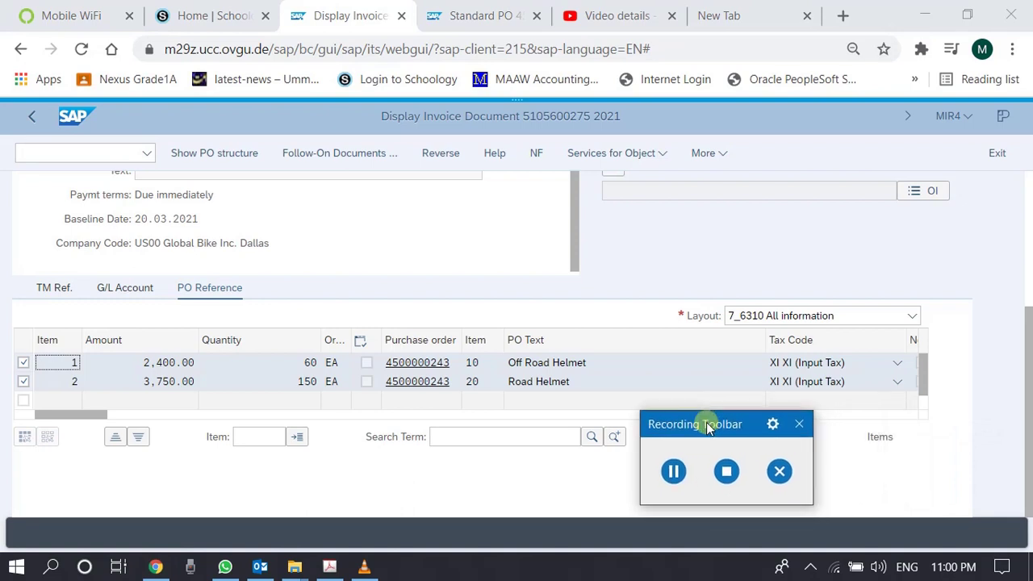